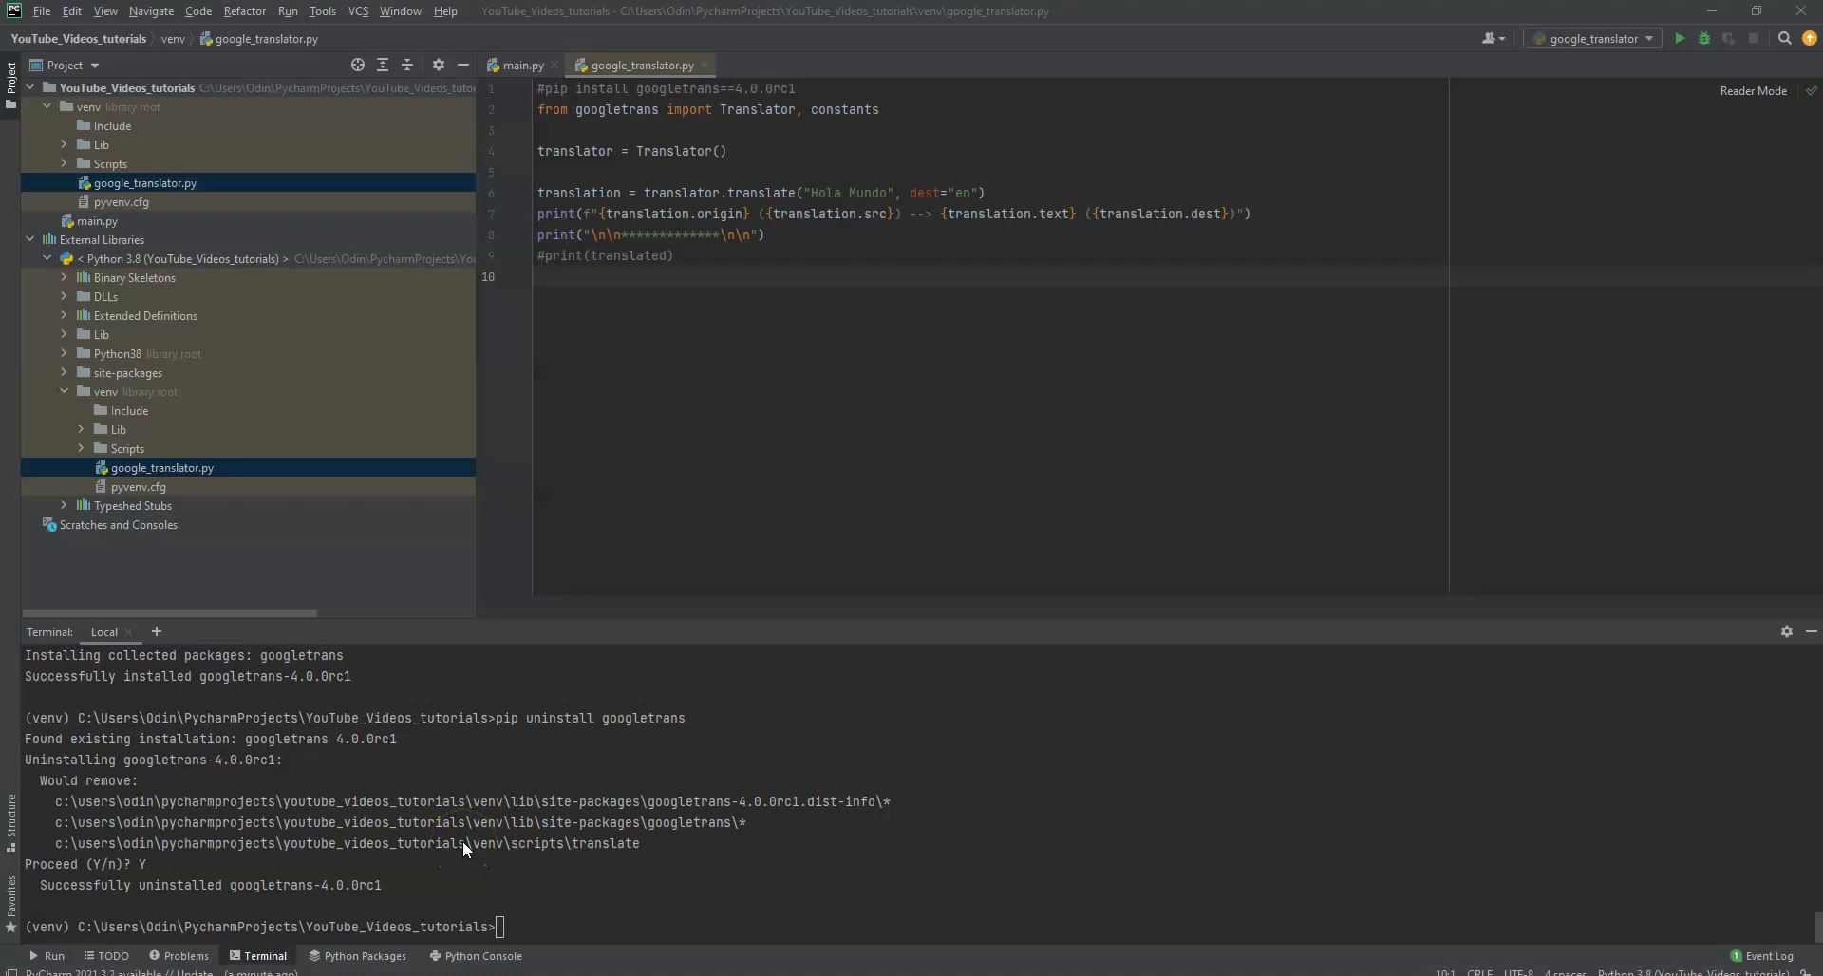
- Install googletrans with pip in the Terminal, which pulls version 3.0.0
click(500, 927)
text(tall google)
text(trans)
key(Return)
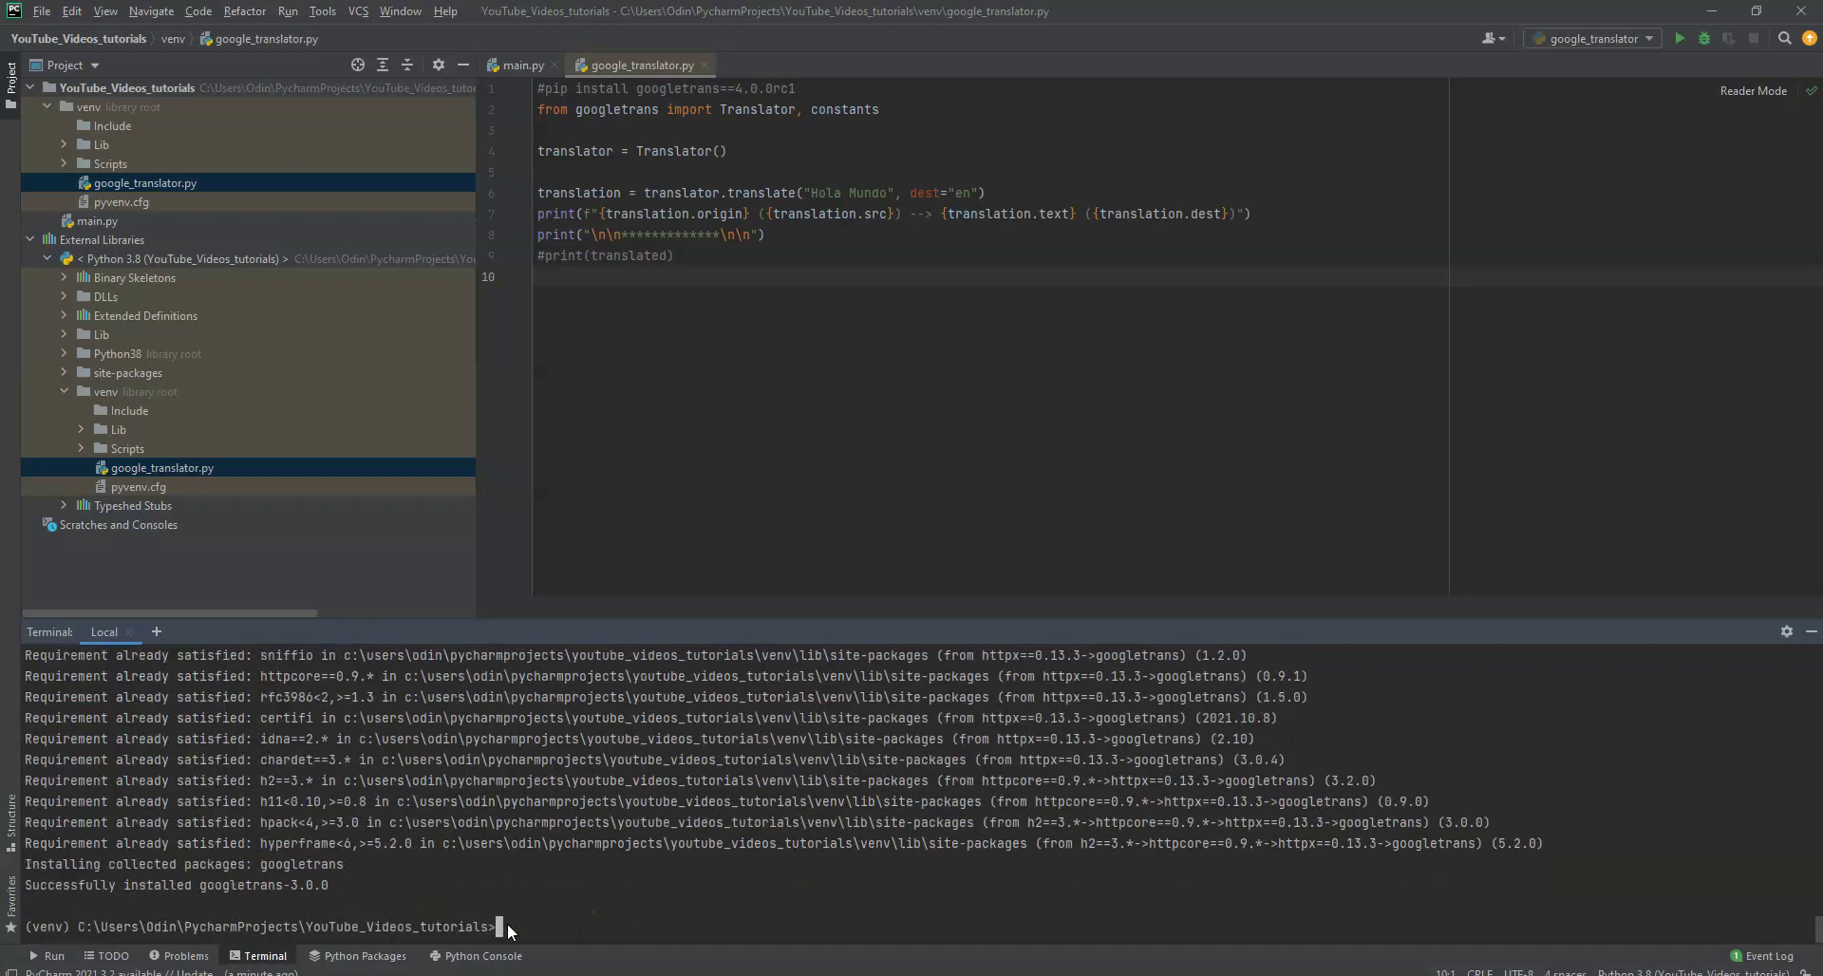
- Run google_translator.py, which fails with an AttributeError traceback
right_click(728, 427)
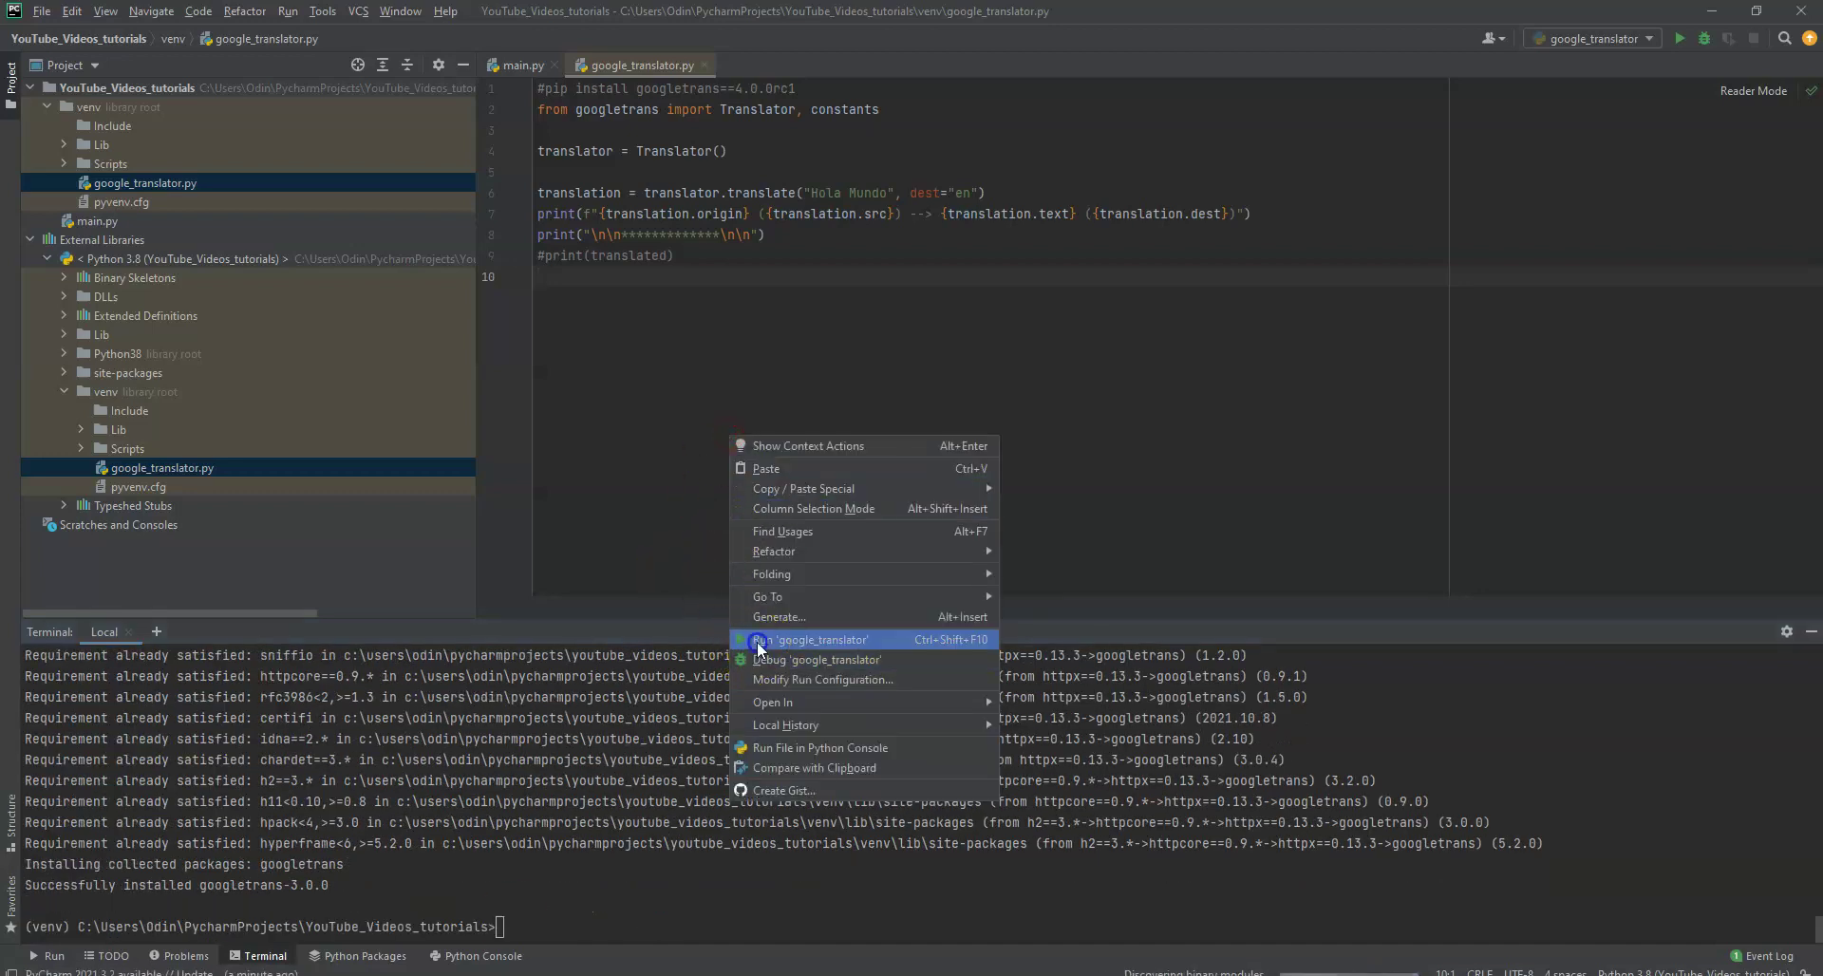
click(798, 643)
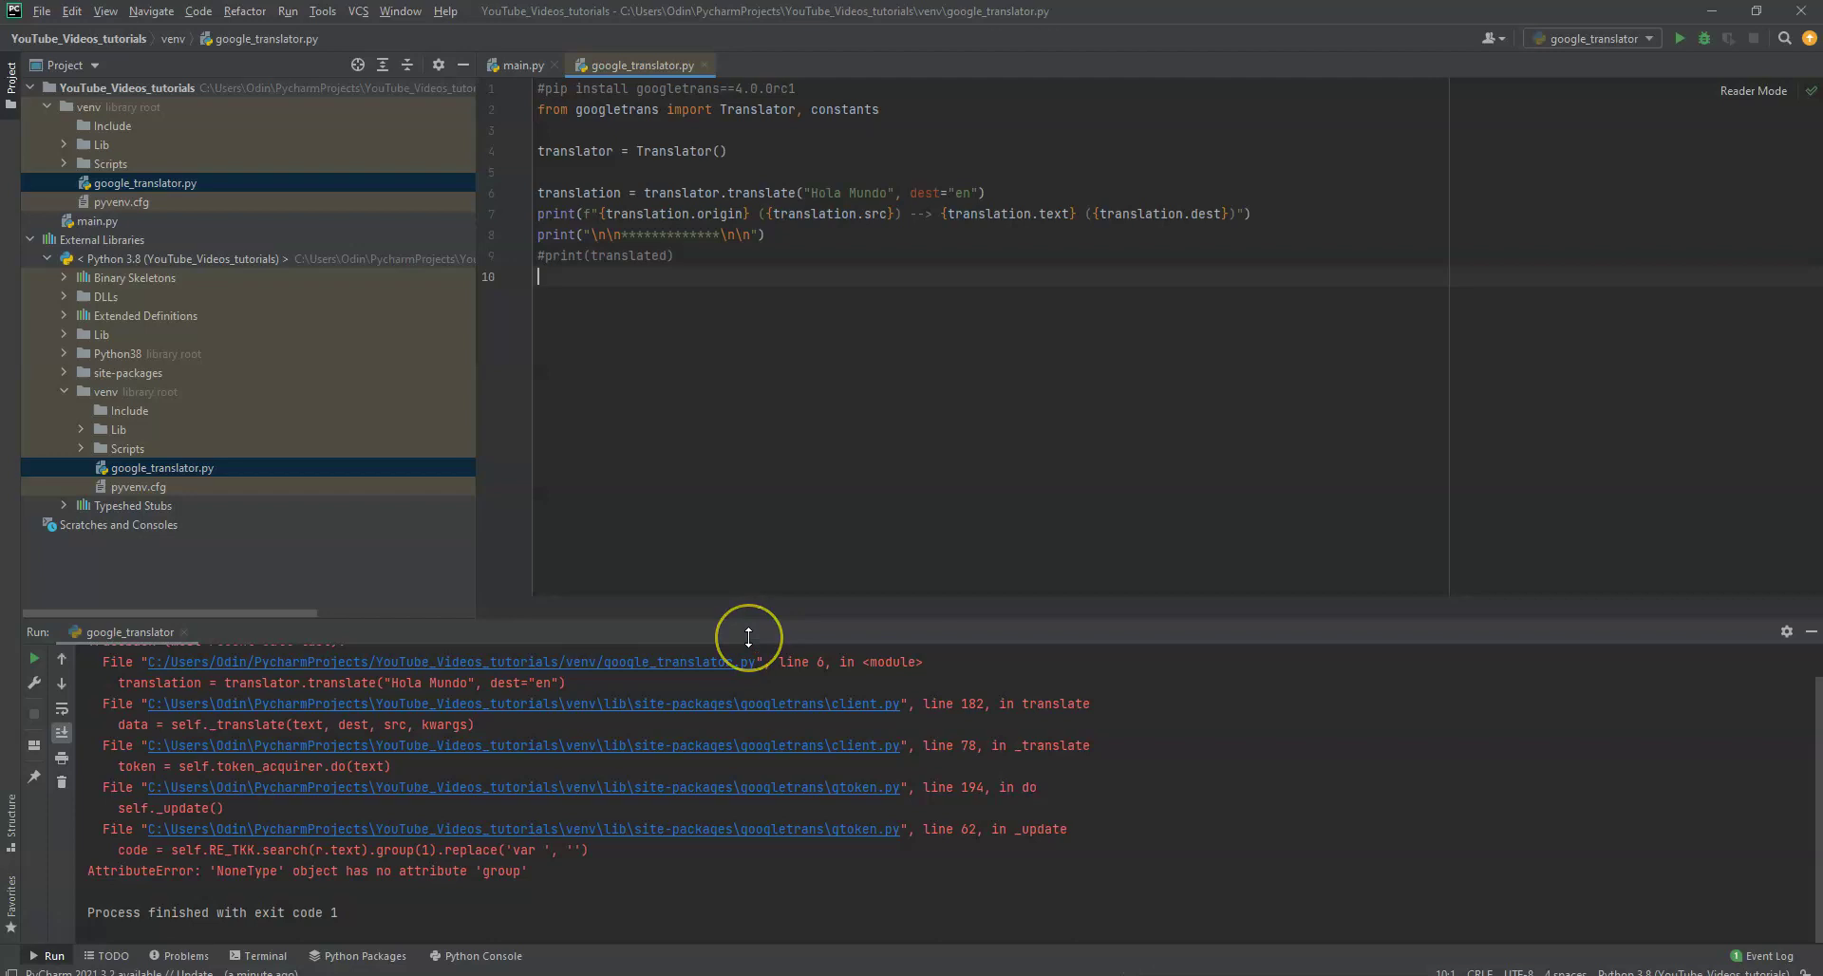
- Uninstall googletrans 3.0.0 from the venv with 'pip uninstall googletrans', confirming with Y
click(265, 955)
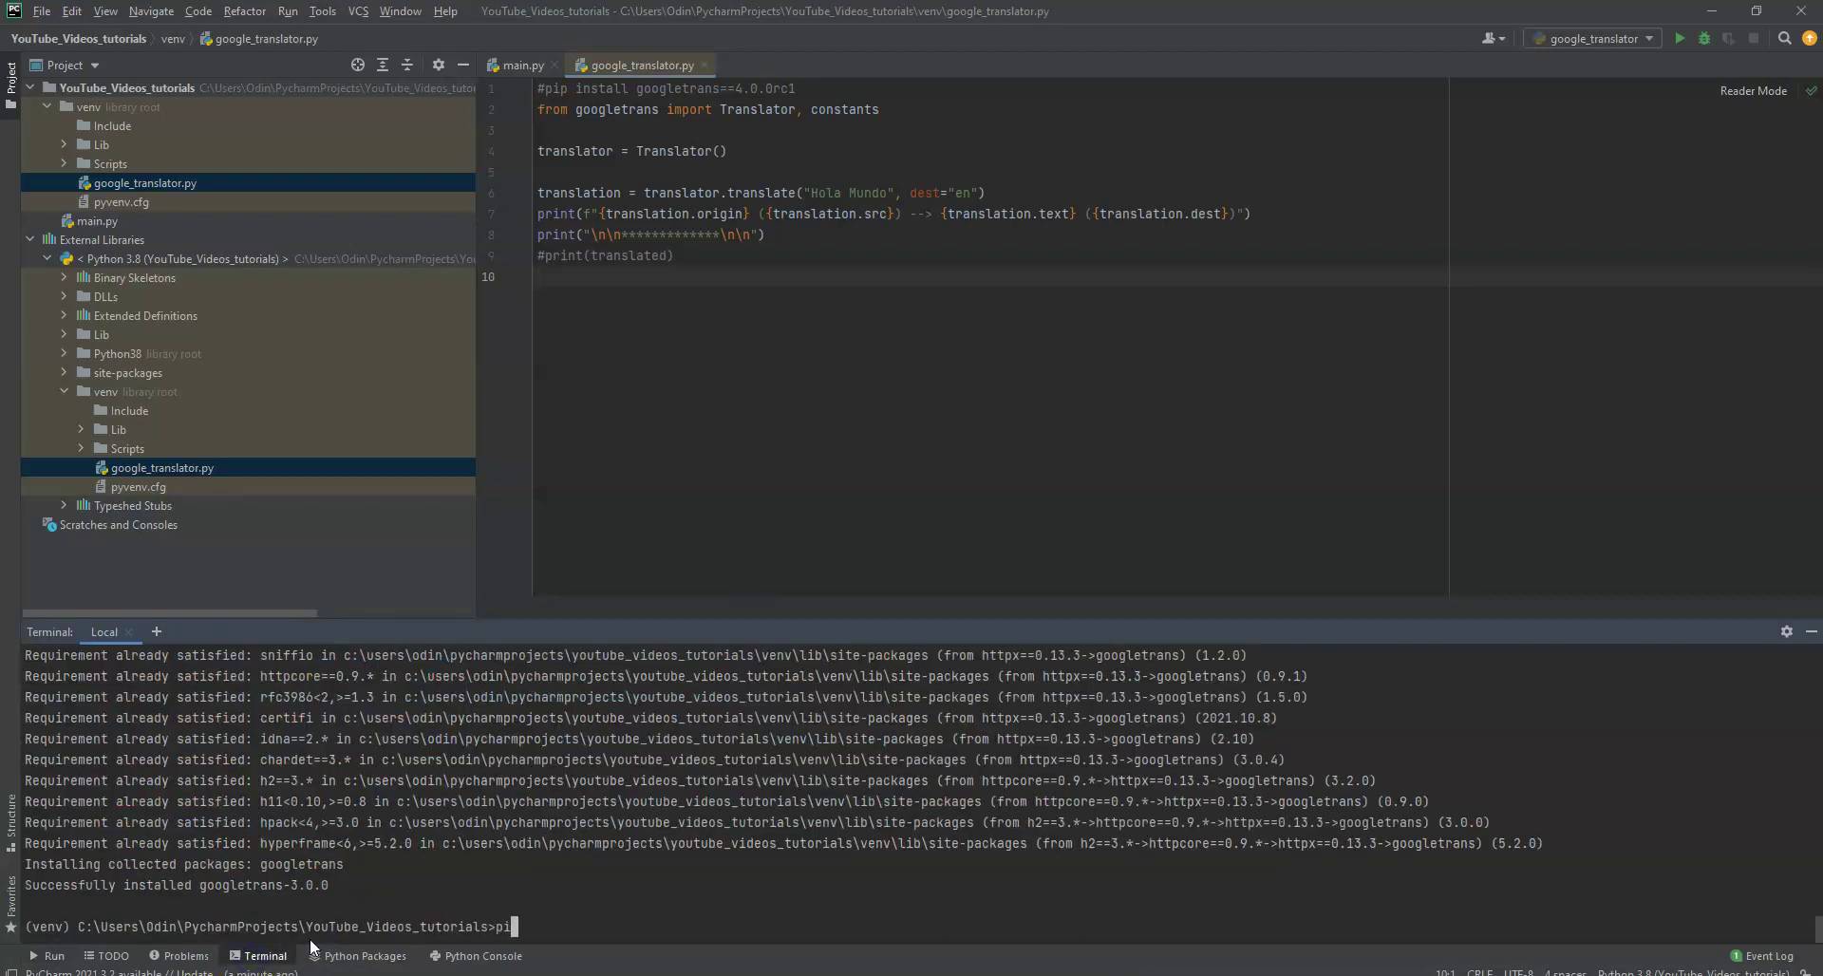
text(pip uninstall g)
text(oogletrans)
key(Return)
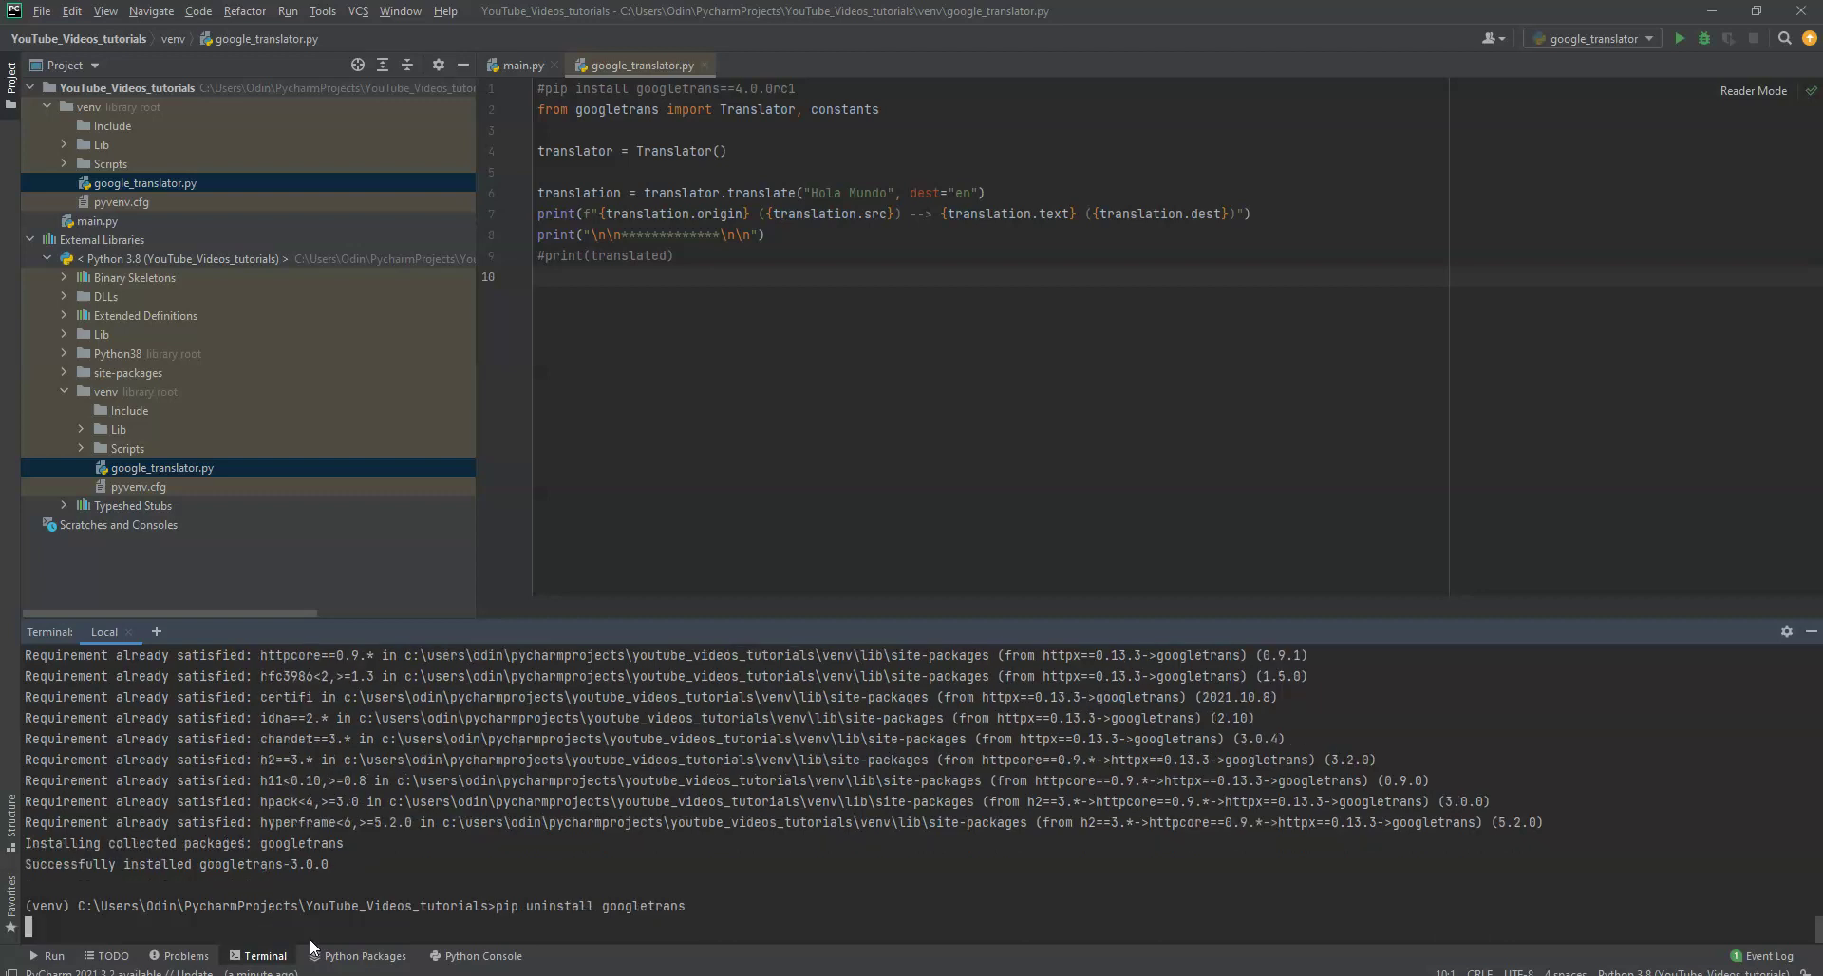
text(Y)
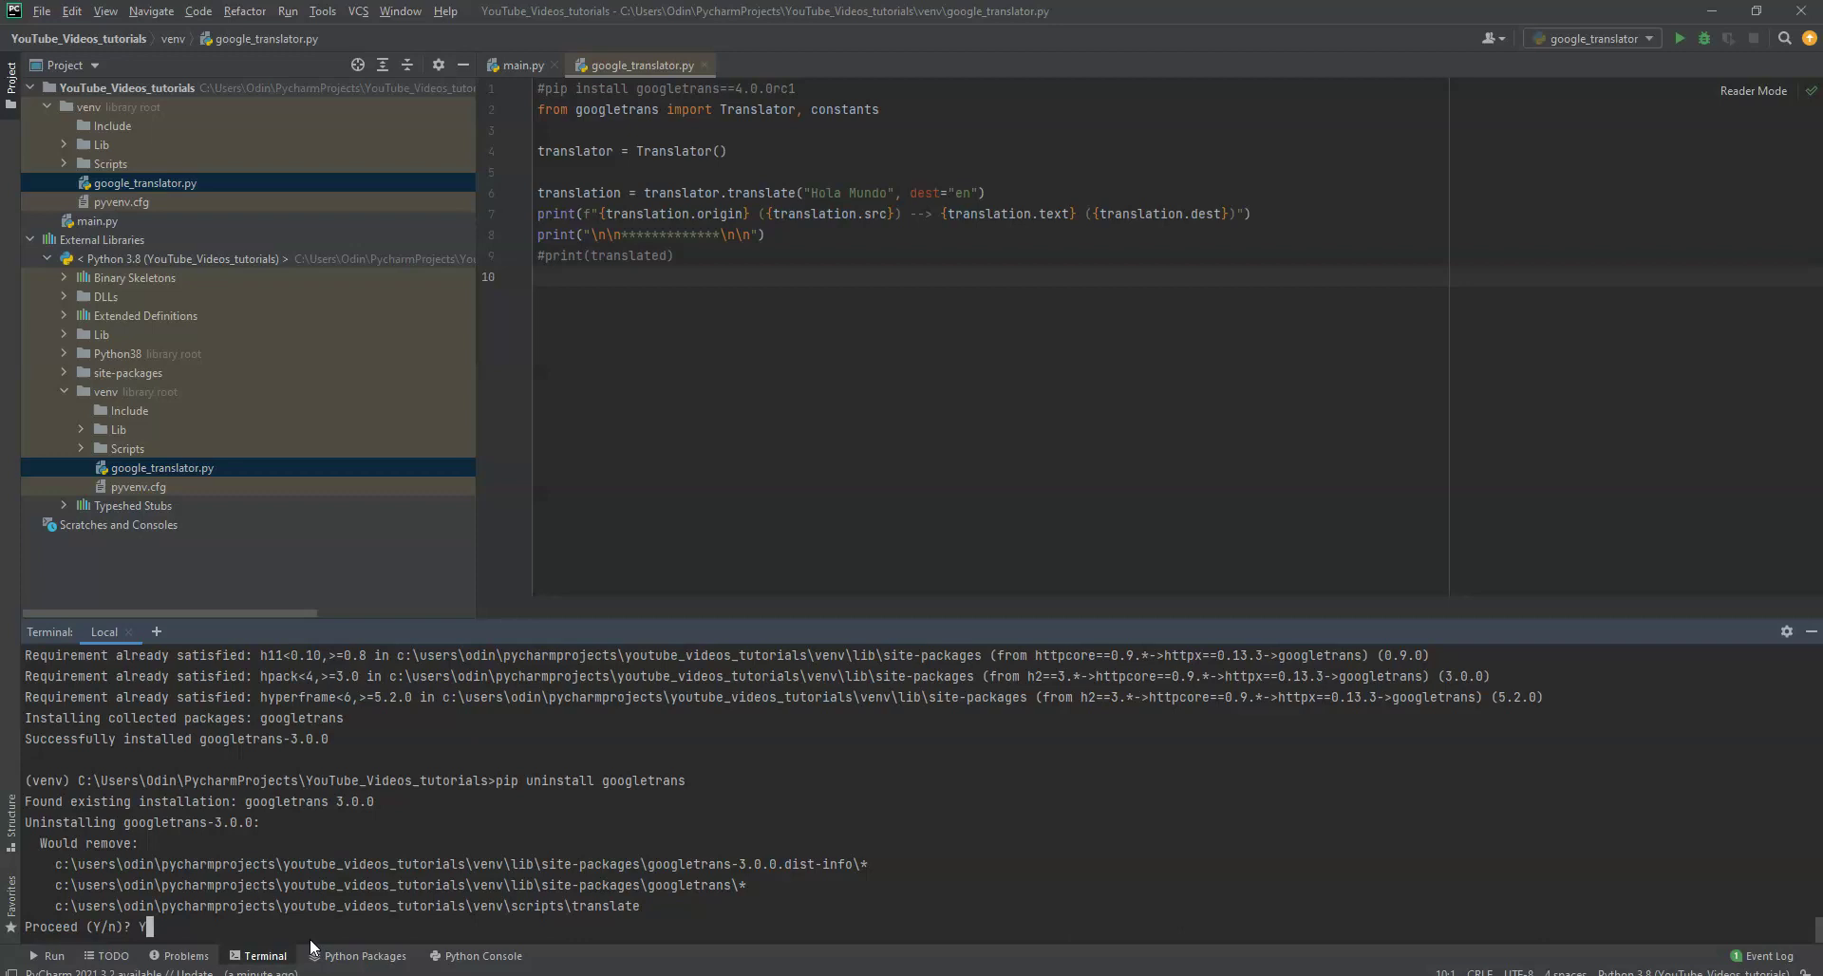
key(Return)
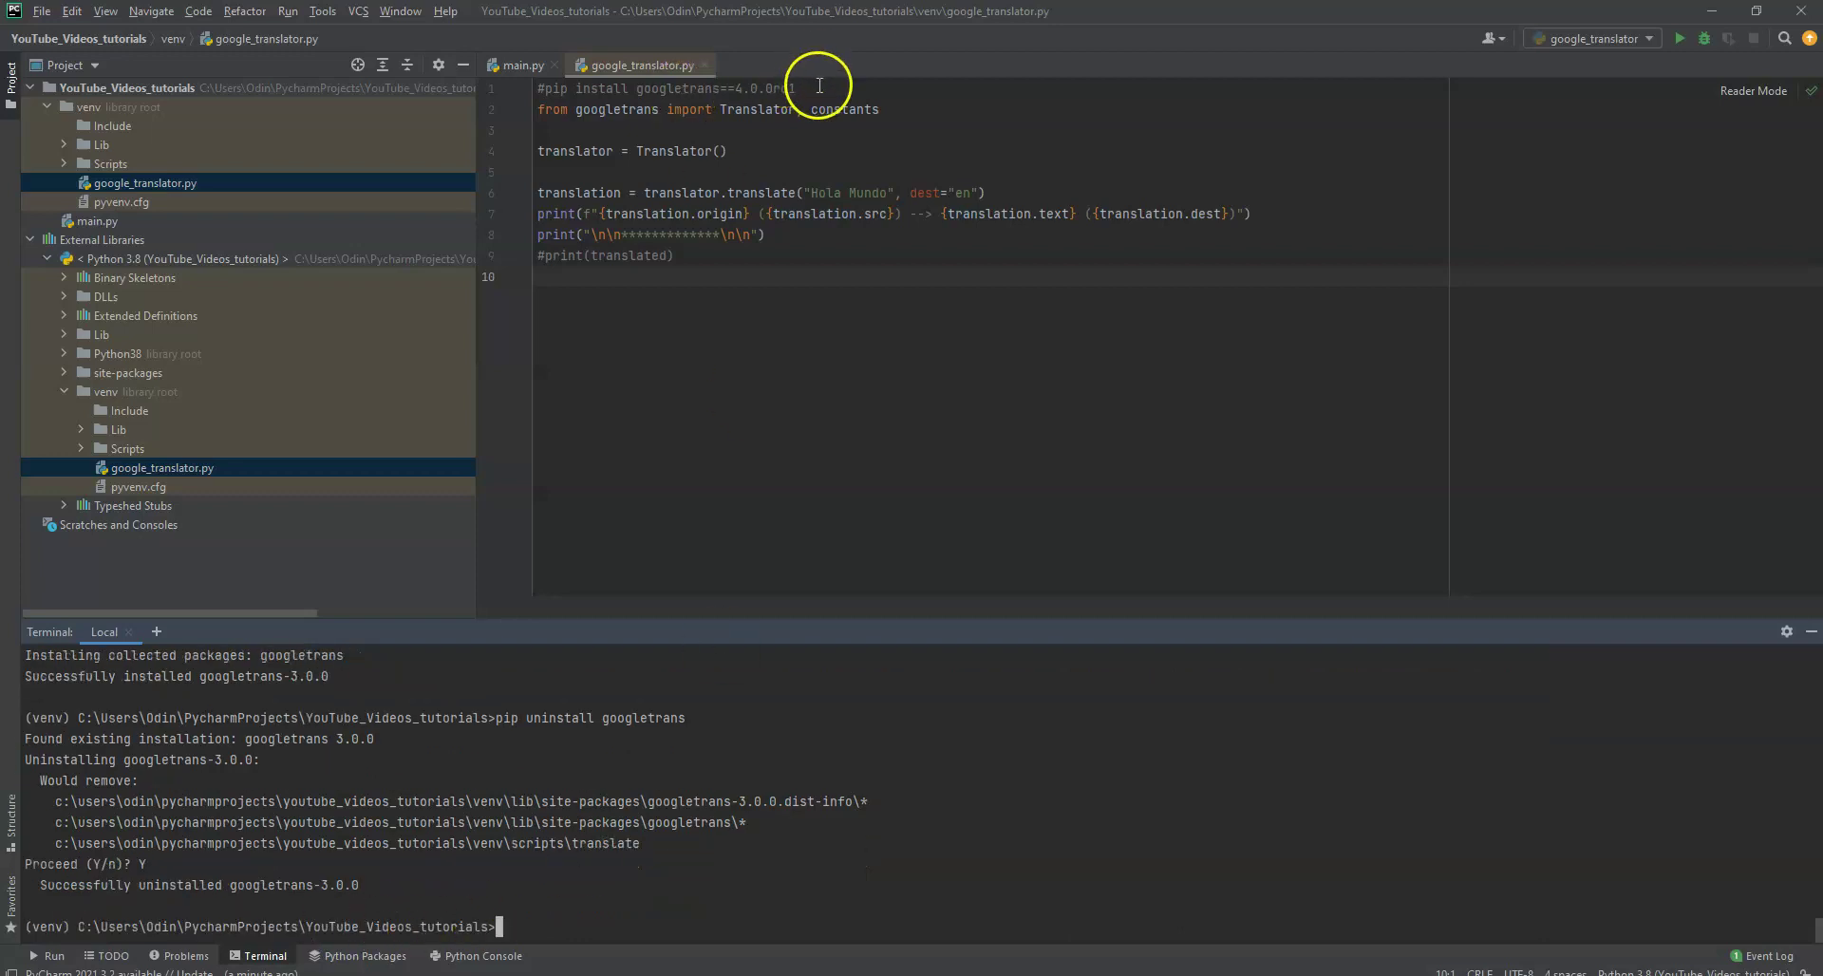
- Run the line-1 comment's 'pip install googletrans==4.0.0rc1' command in the Terminal
drag(798, 89, 546, 91)
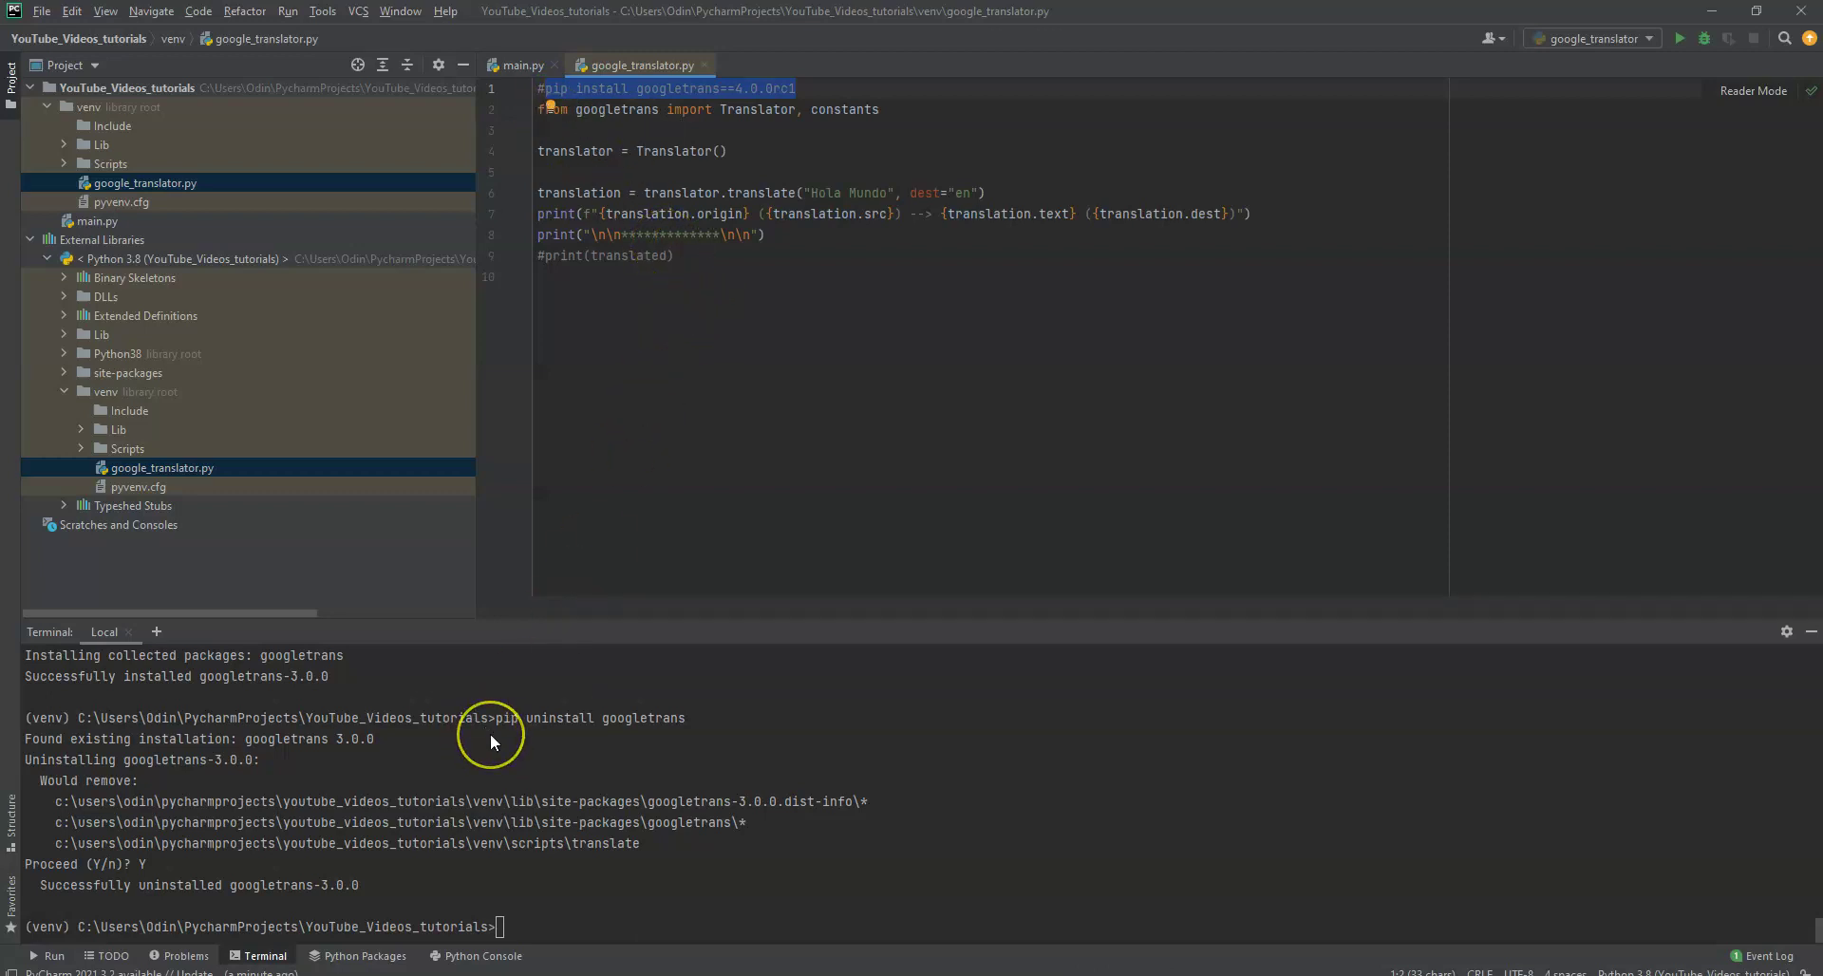
click(508, 933)
text(pip install googletrans==4.0.0rc1)
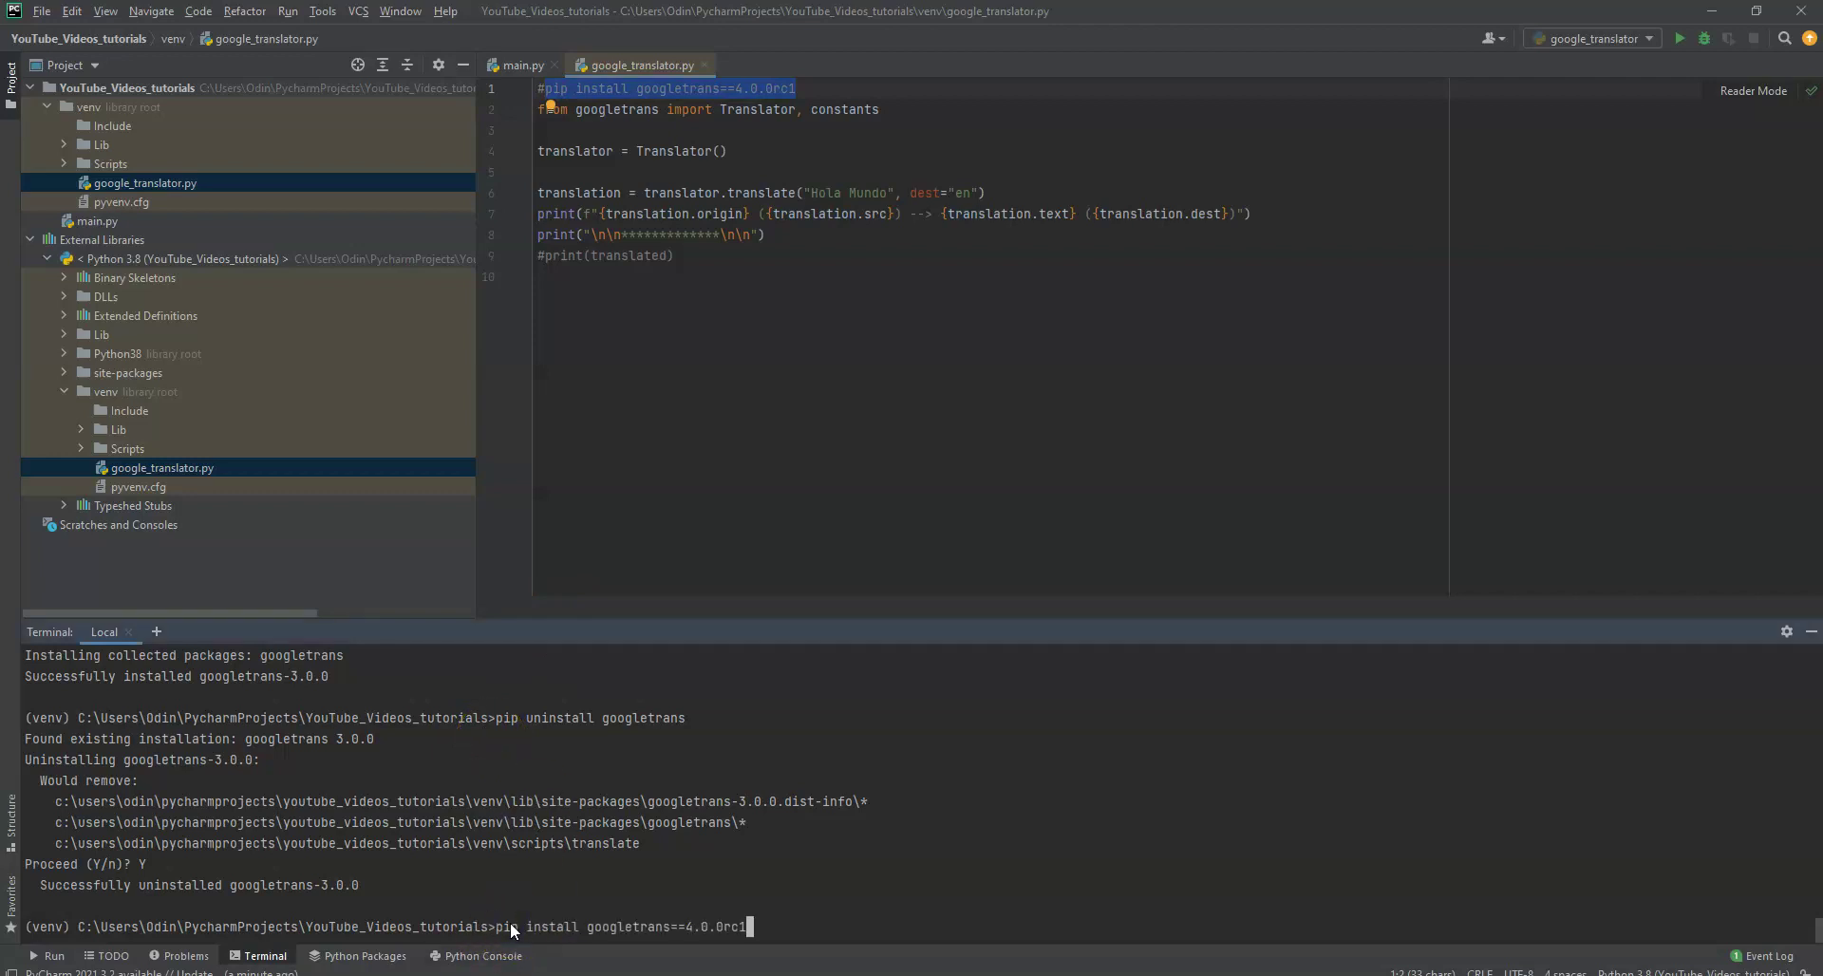
key(Return)
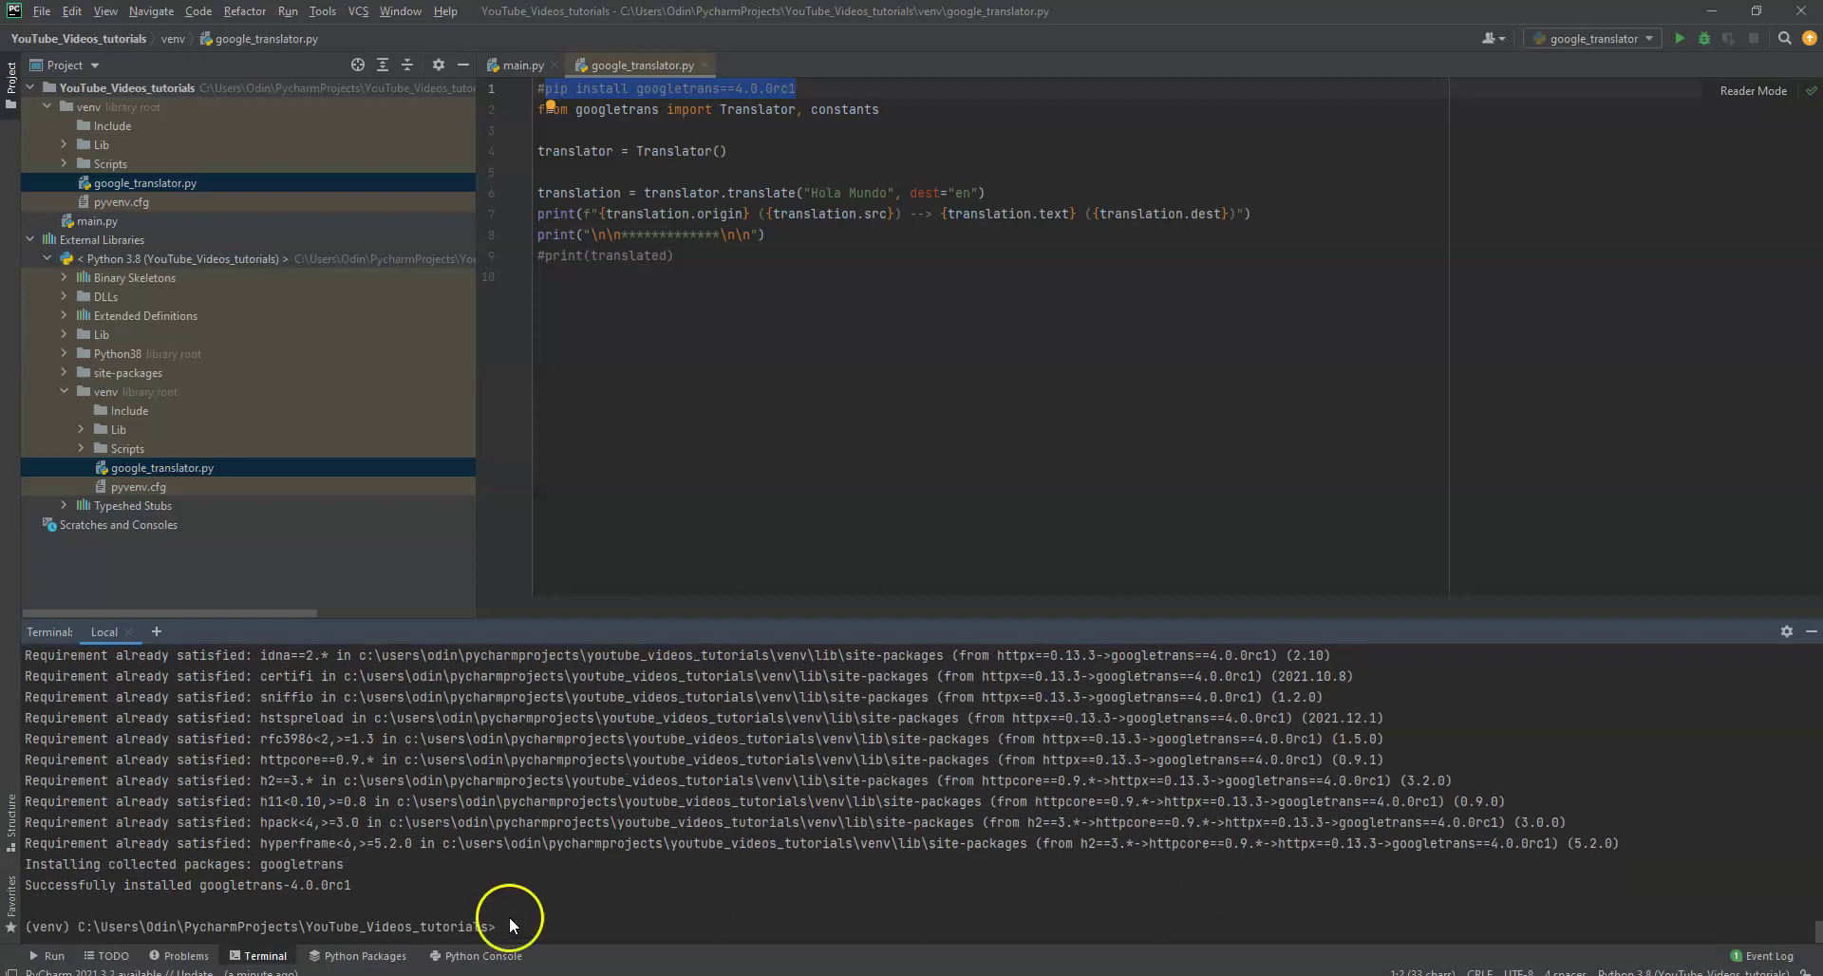
- Rerun google_translator.py, getting 'Hola Mundo (es) --> Hello World (en)' and exit code 0
right_click(701, 471)
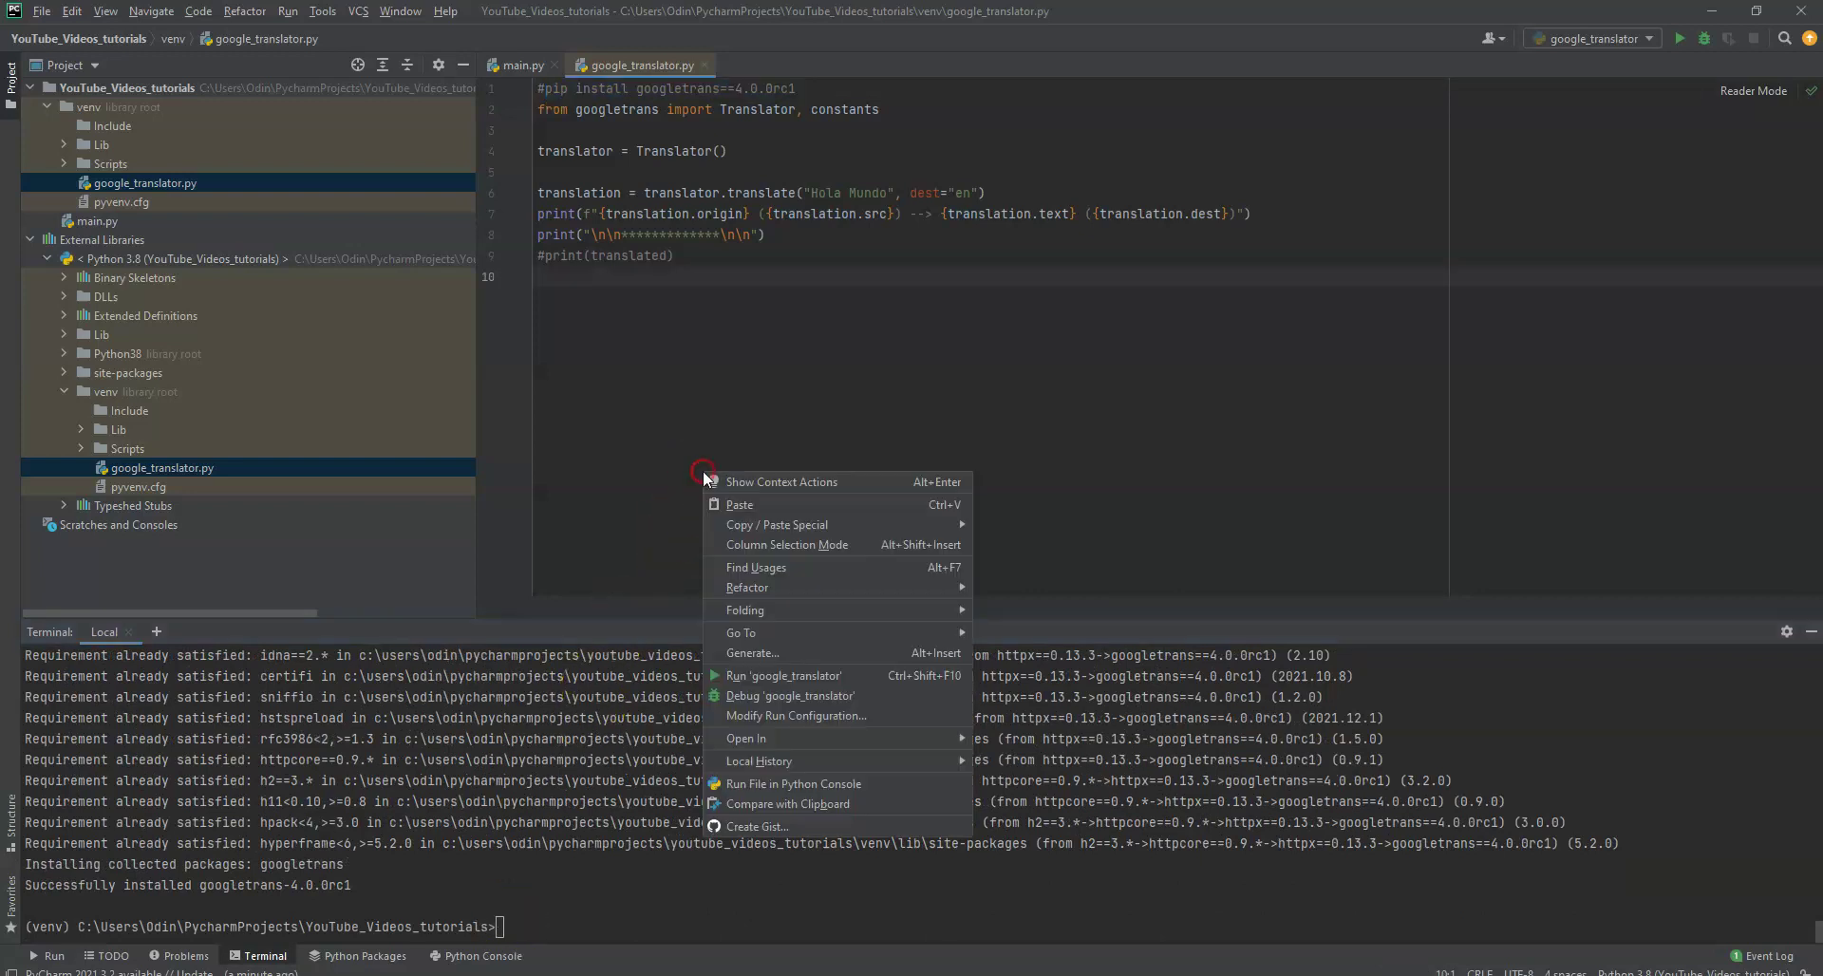
click(748, 677)
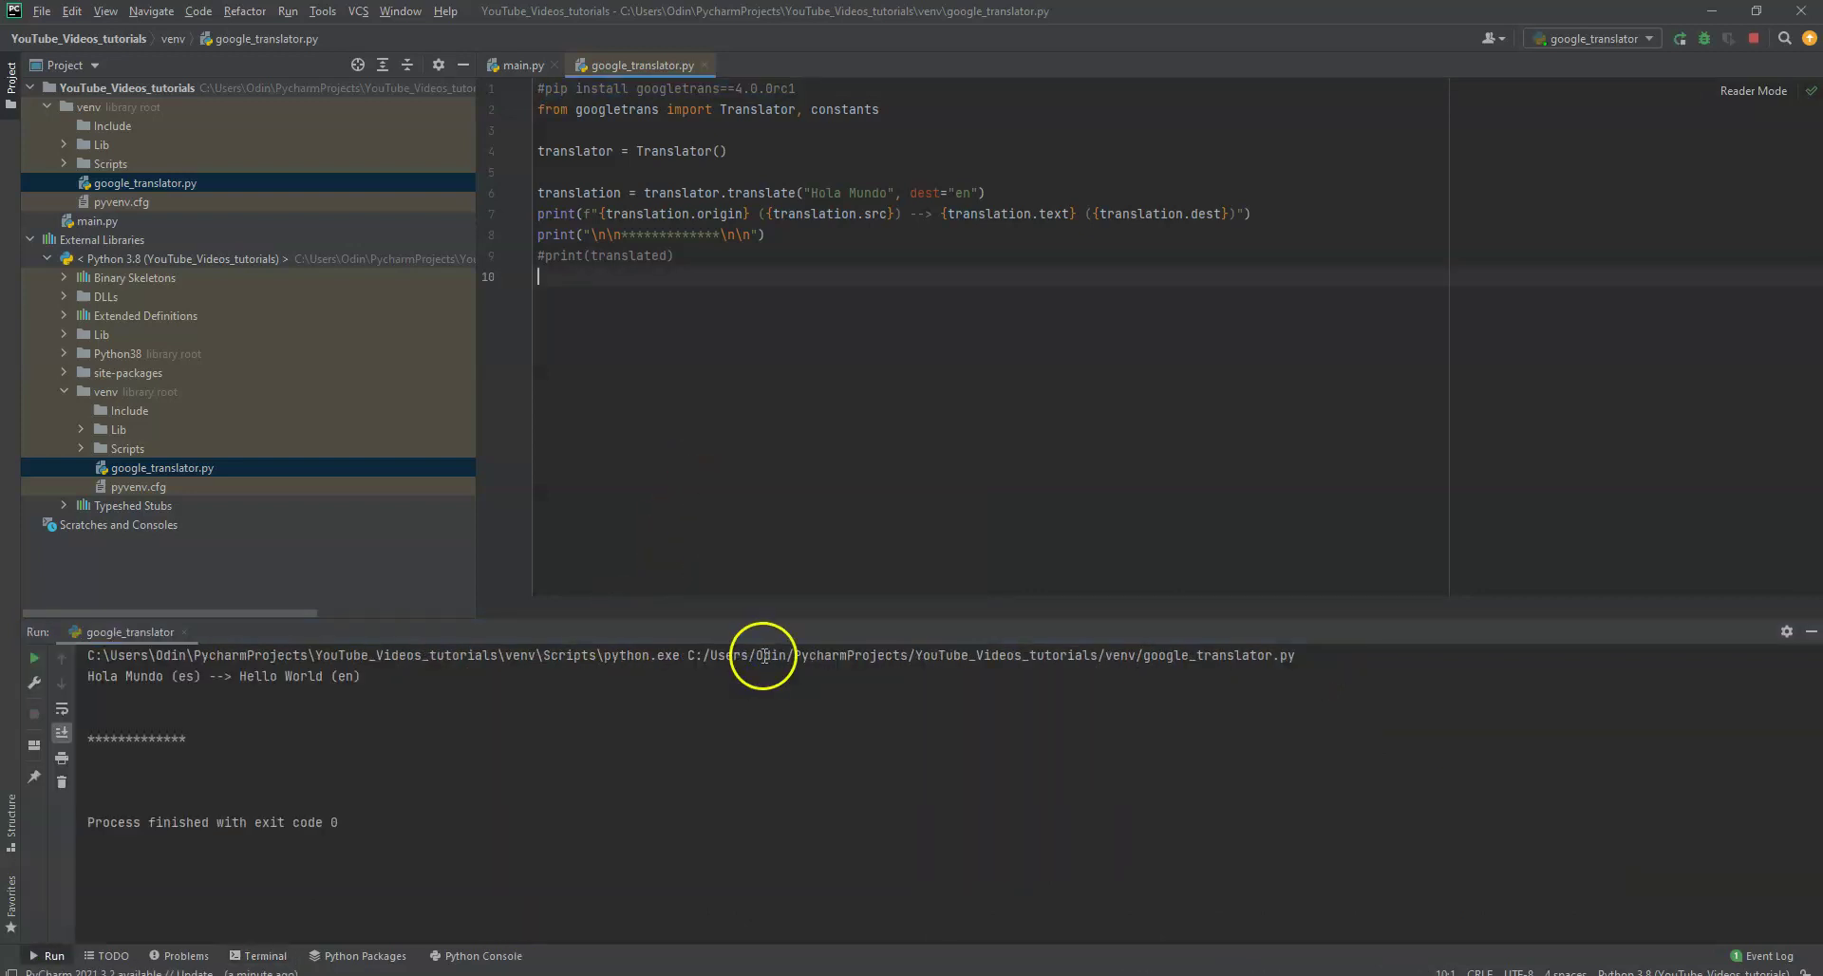